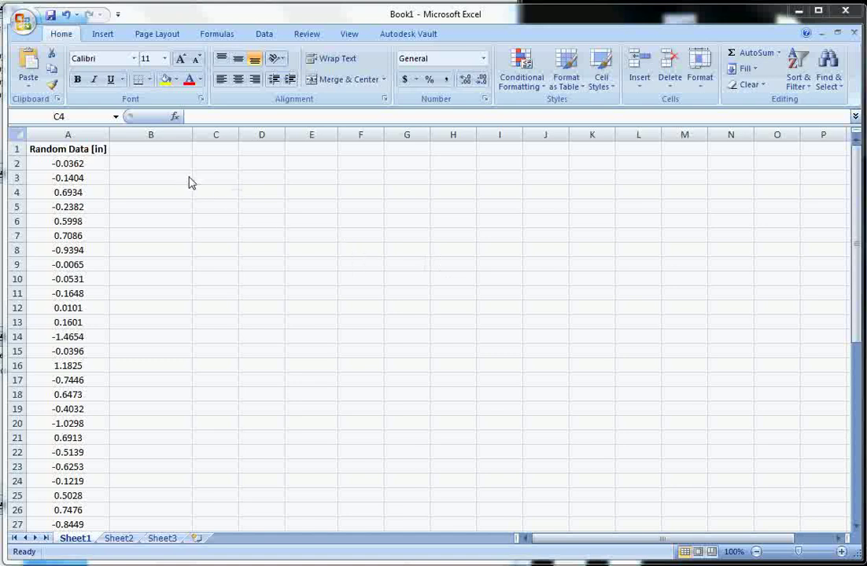
Copy the Random Data [in] column from column A into column B
click(90, 133)
key(ctrl+c)
click(151, 149)
key(ctrl+v)
key(Escape)
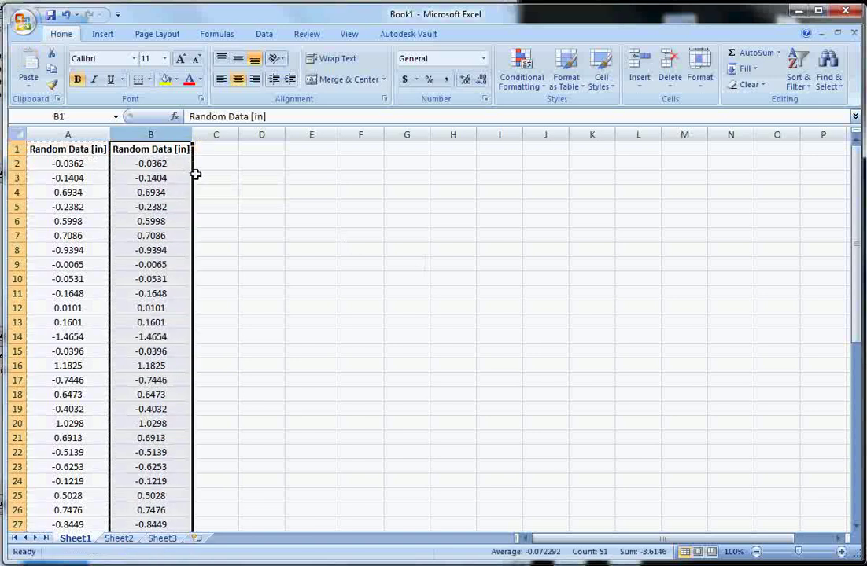
click(203, 164)
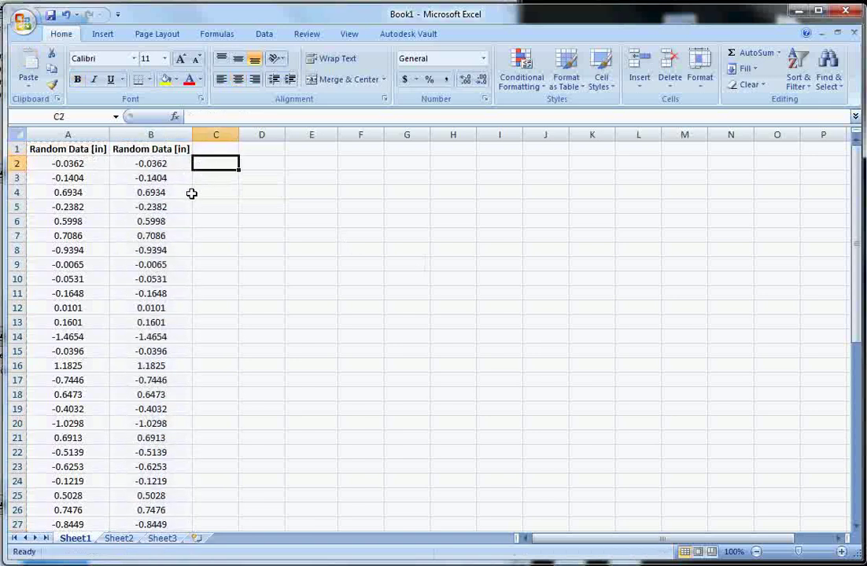
Sort the copied data in column B in ascending order, continuing with the current selection only, and check its range
click(159, 148)
key(ctrl+shift+Down)
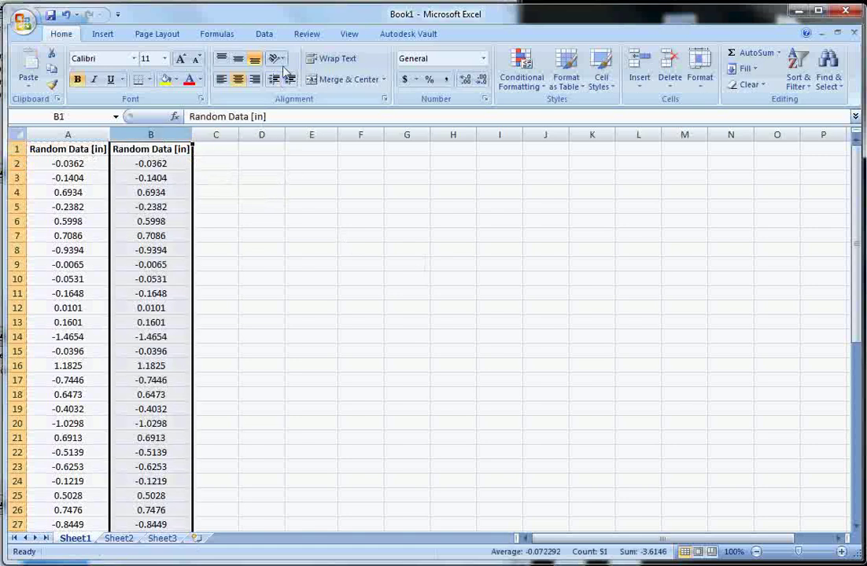
click(264, 34)
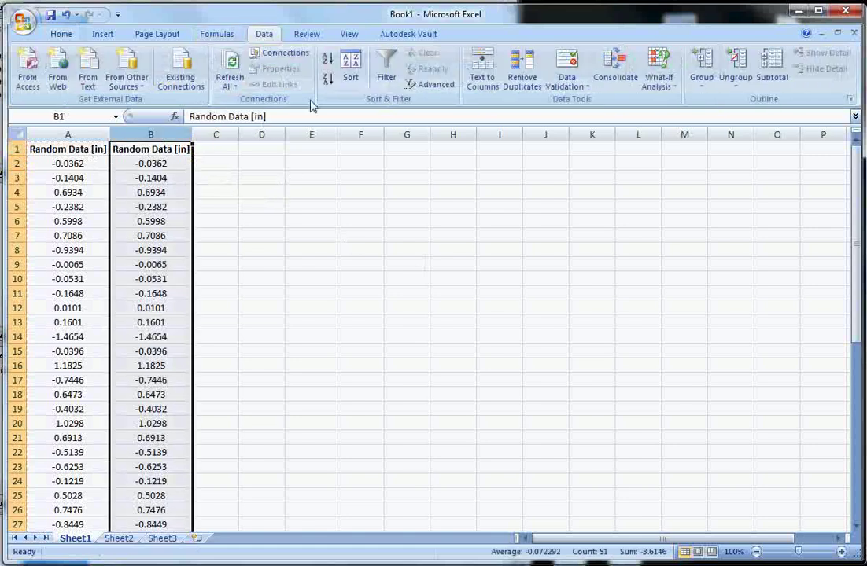
click(327, 63)
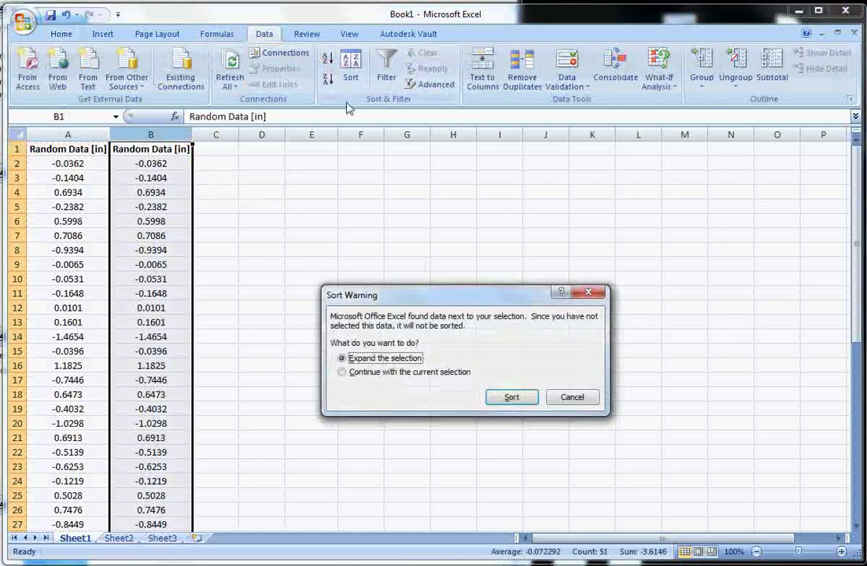
click(403, 372)
click(503, 397)
click(228, 177)
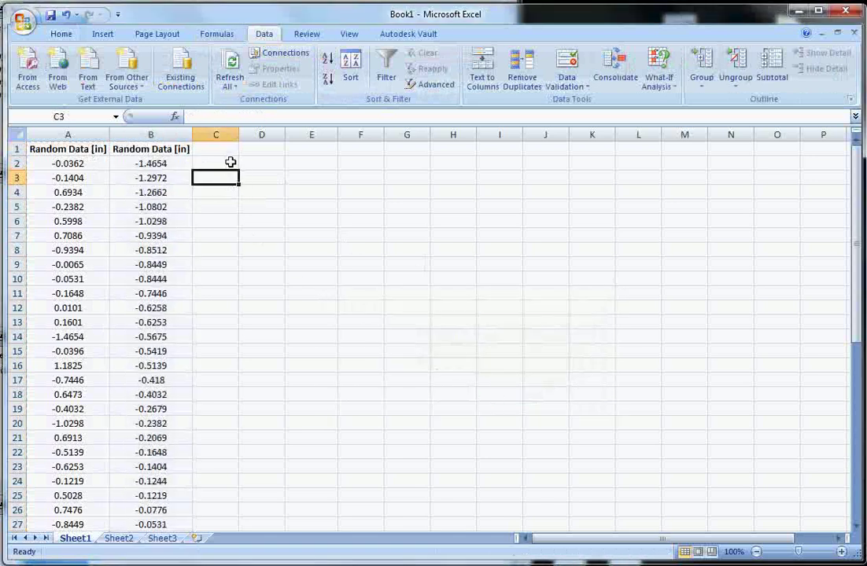
click(154, 163)
scroll(188, 257, down, 14)
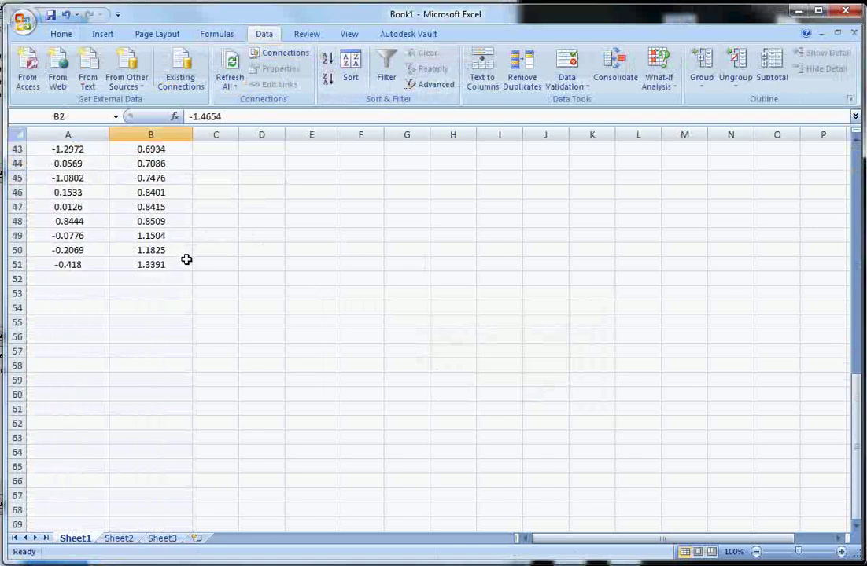
scroll(181, 335, up, 1)
scroll(181, 335, up, 13)
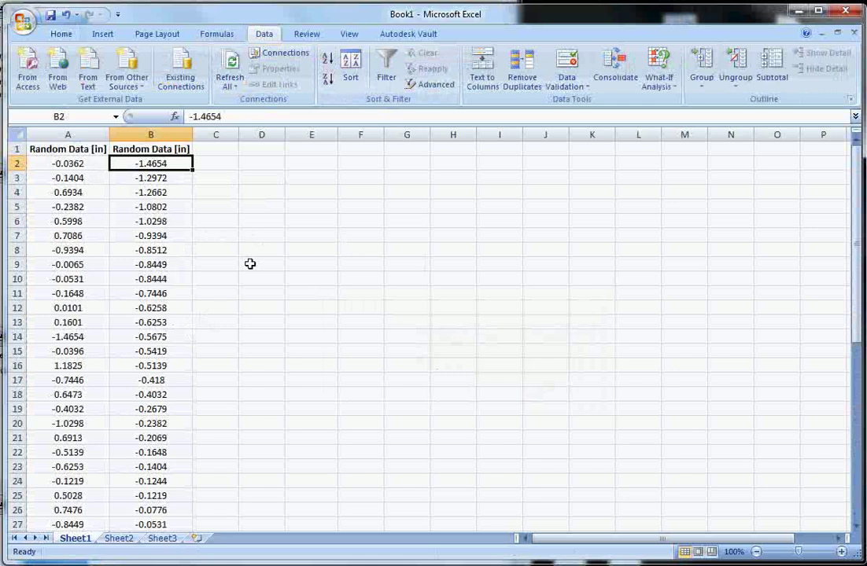
Widen column C slightly and enter the heading Bins in cell E1
drag(239, 134, 251, 135)
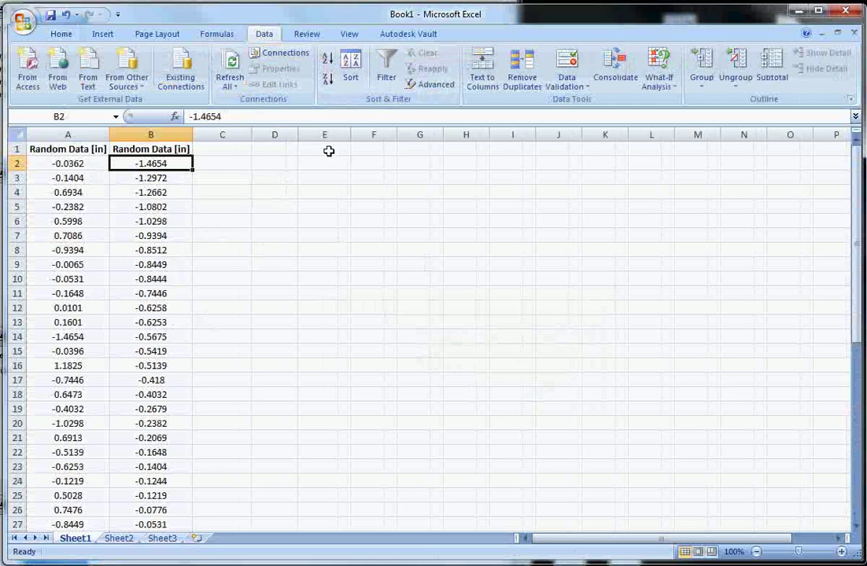
click(326, 162)
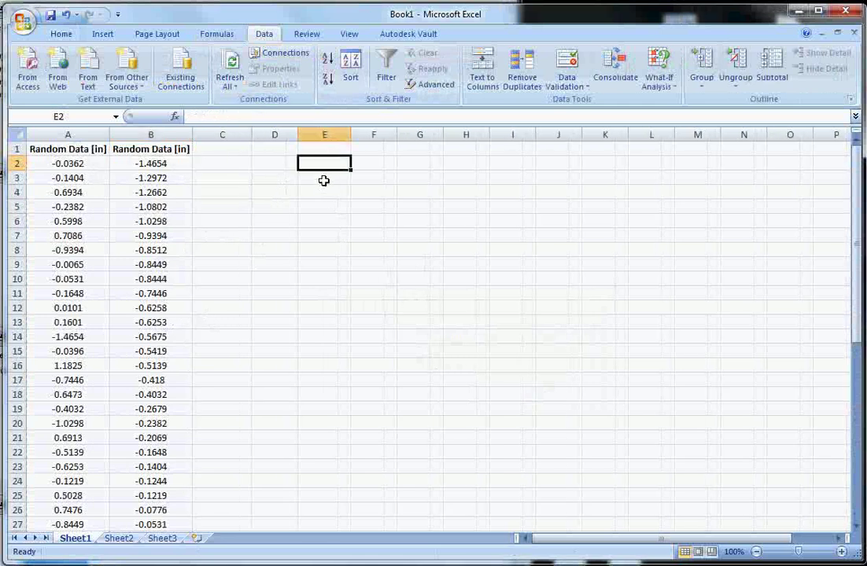
click(324, 152)
text(Bihns)
key(BackSpace)
key(BackSpace)
key(BackSpace)
text(ns)
key(Return)
Format cells E2:E15 under the Bins heading as Text
drag(325, 161, 327, 352)
right_click(316, 251)
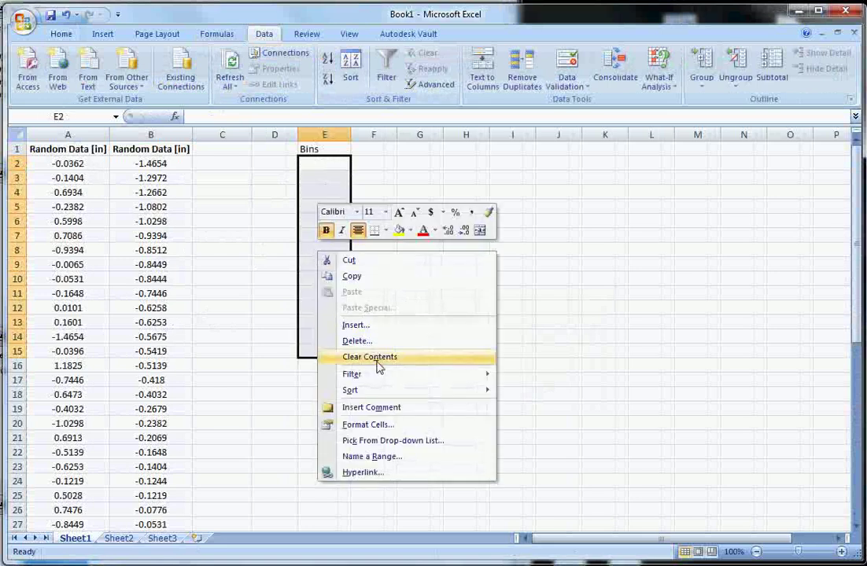
click(378, 424)
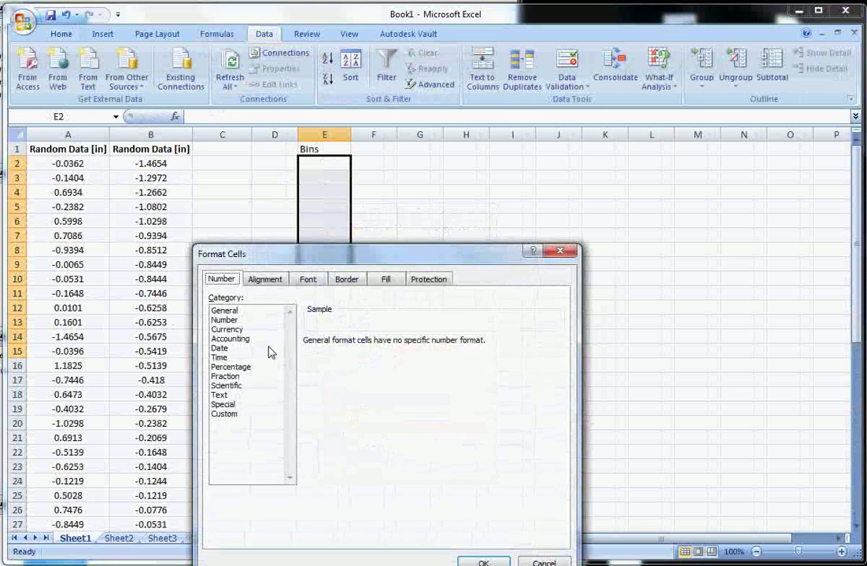
click(236, 395)
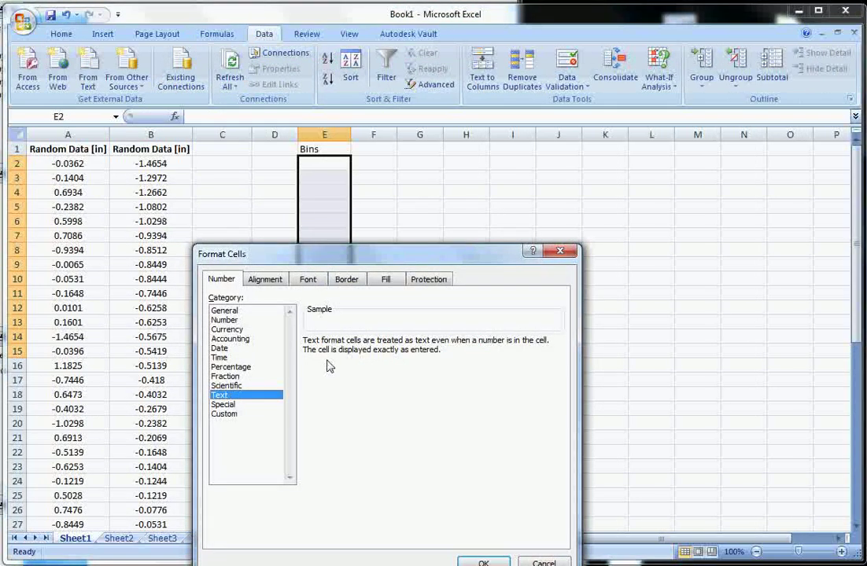
click(484, 562)
Enter the bin labels "-1.5 to -1.0" in cell E2 and "-1.0 to -0.5" in cell E3
click(317, 166)
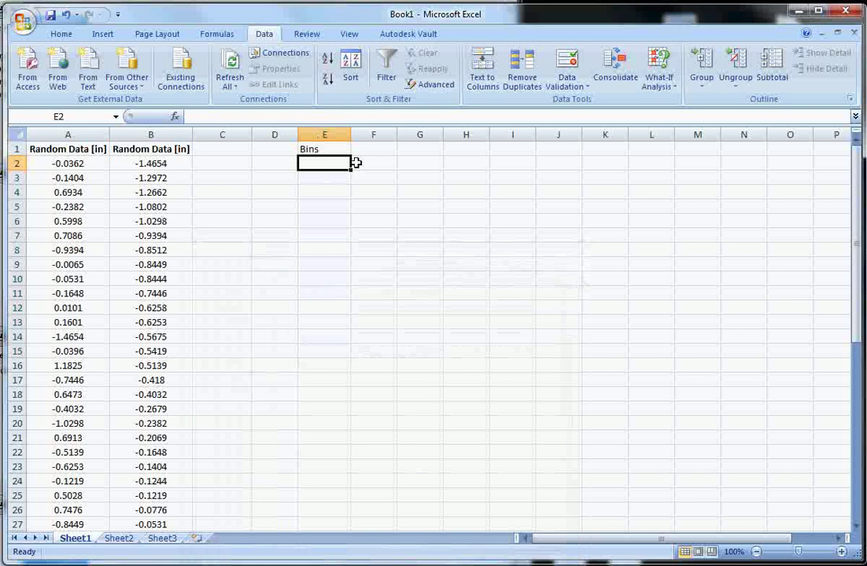
text(-1.5)
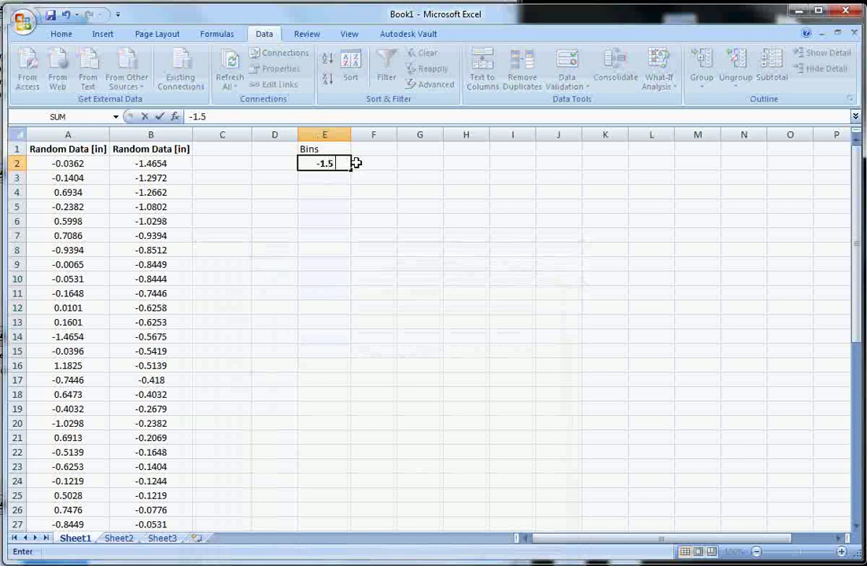
text(to -1.0)
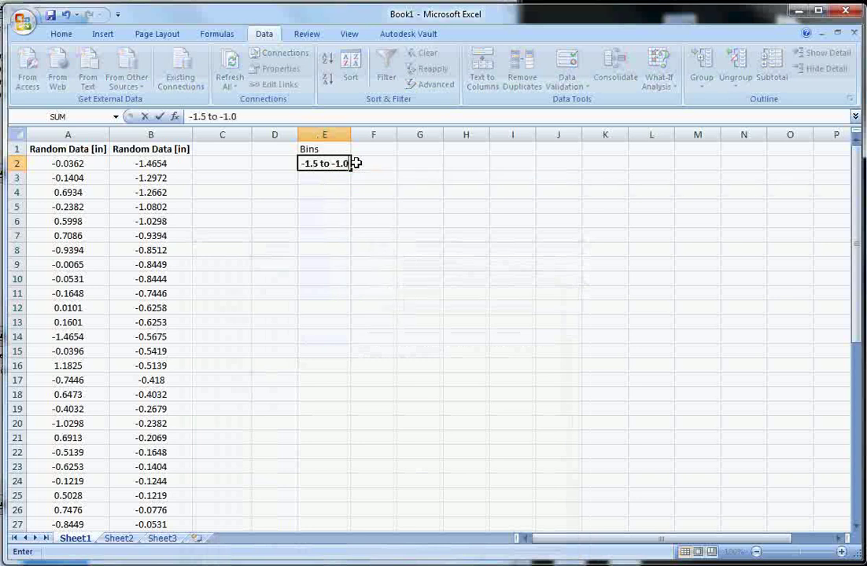
key(Return)
click(338, 162)
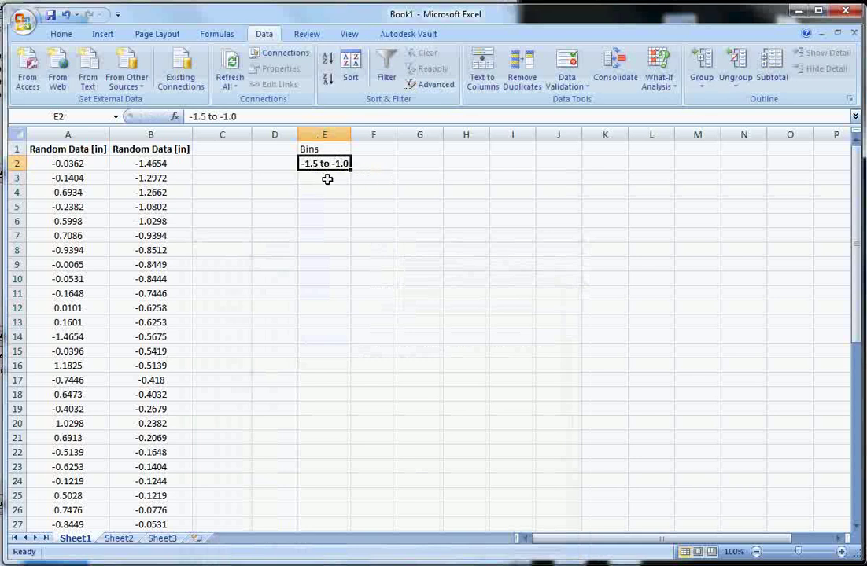
click(327, 179)
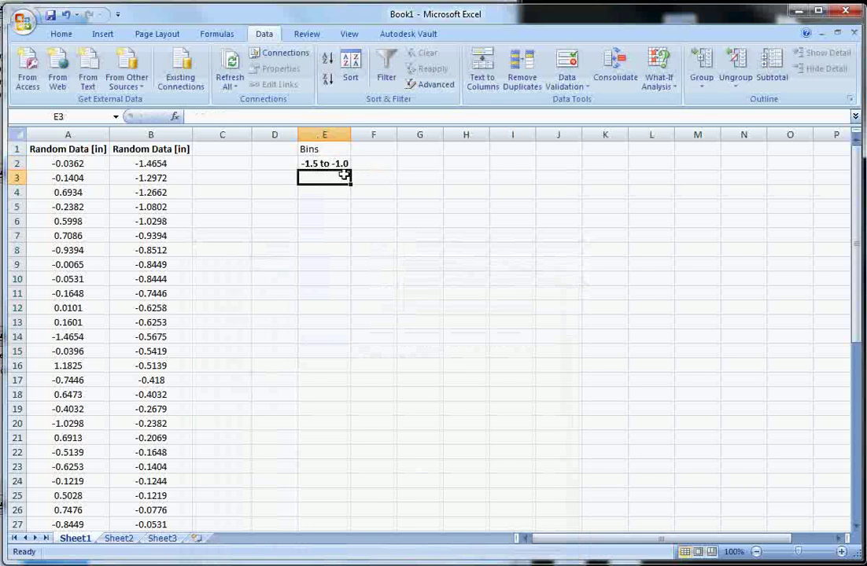
text(-1.0)
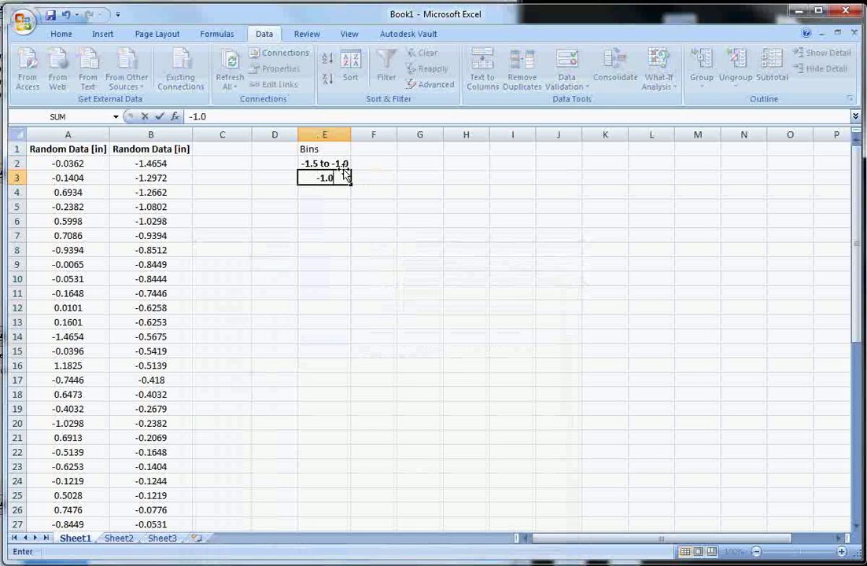
text( to -0.5)
key(Return)
Enter the bin labels "-0.5 to 0", "0 to 0.5" and "0.5 to 1" in cells E4:E6
text(-0.5 to 0)
key(Return)
text(0 to 0.5)
key(Return)
text(0.5 to 1)
key(Return)
Enter the bin label "1.0 to 1.5" in cell E7 and change the label in E6 to "0.5 to 1.0"
text(1 to)
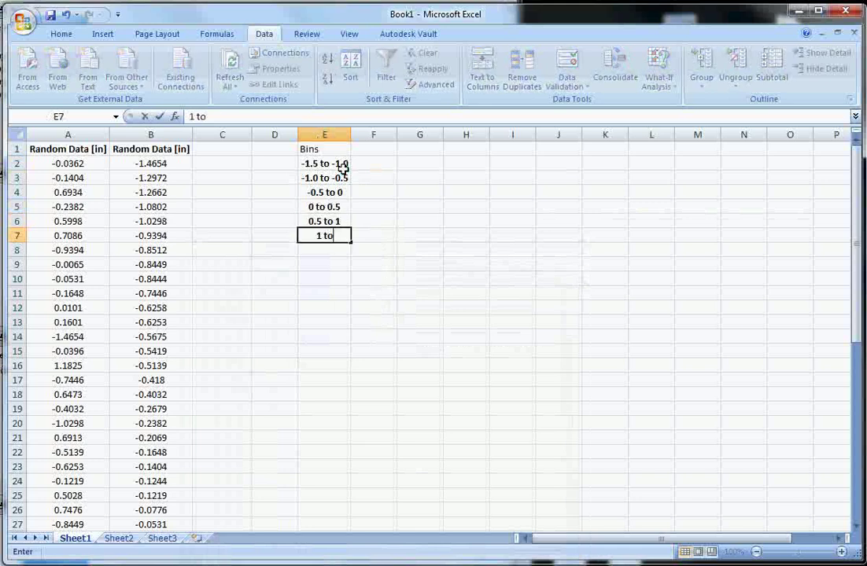
key(BackSpace)
key(BackSpace)
key(BackSpace)
text(.0 to 1.5)
key(Return)
double_click(343, 221)
text(.0)
key(Return)
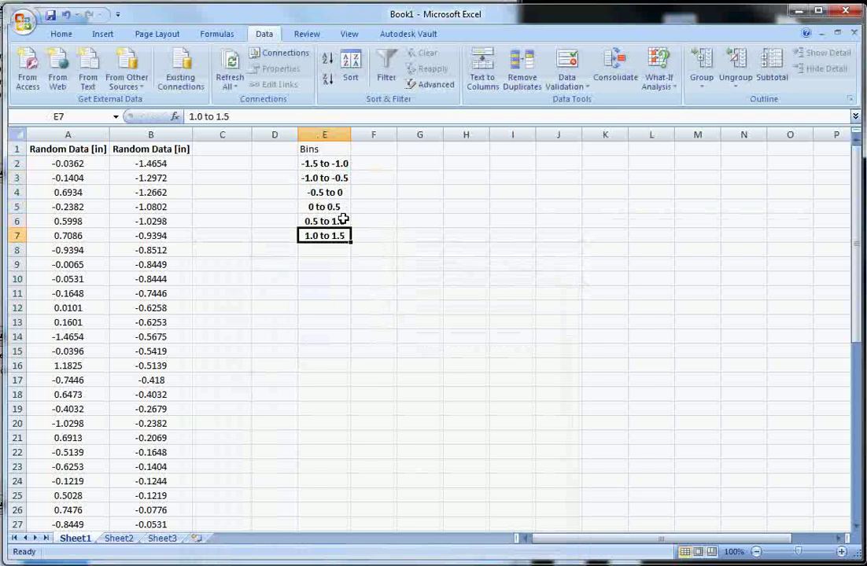
click(367, 175)
key(Up)
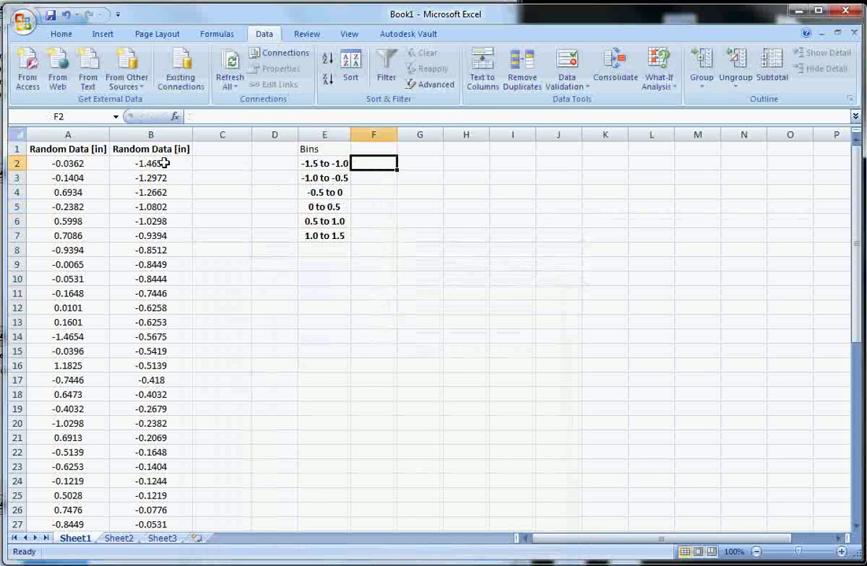
key(Down)
key(Down)
key(Down)
key(Down)
key(Down)
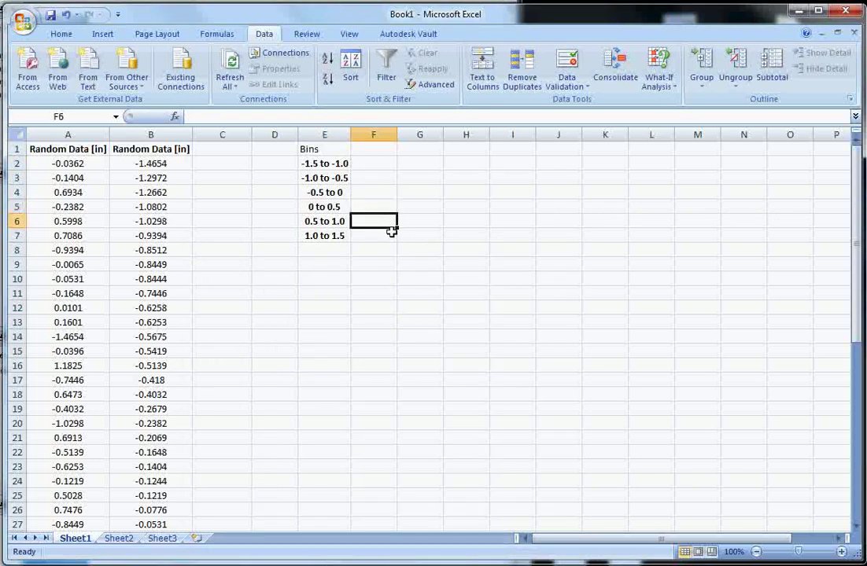
key(Up)
key(Up)
key(Up)
key(Up)
key(Up)
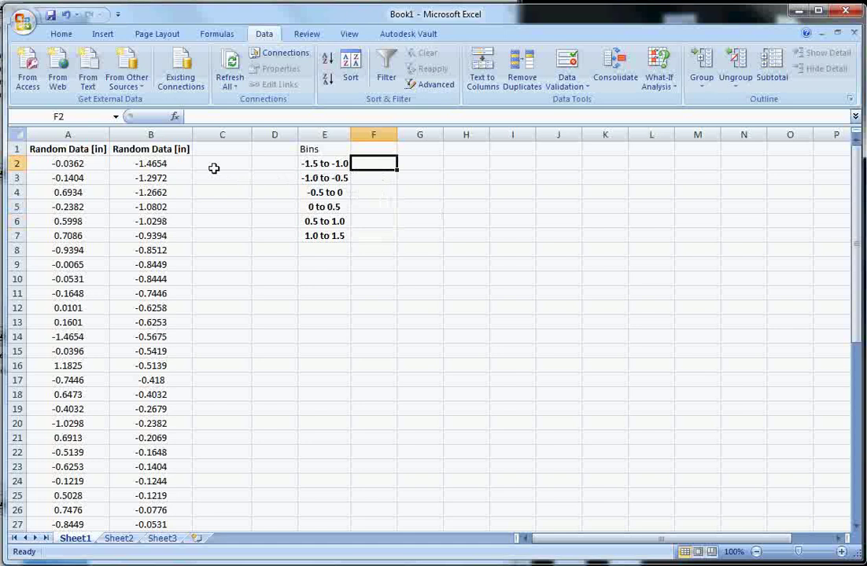
Count the sorted values between -1.5 and -1.0 in column B and enter 5 in cell F2
click(167, 163)
click(170, 192)
click(172, 207)
click(174, 223)
click(371, 163)
text(5)
key(Return)
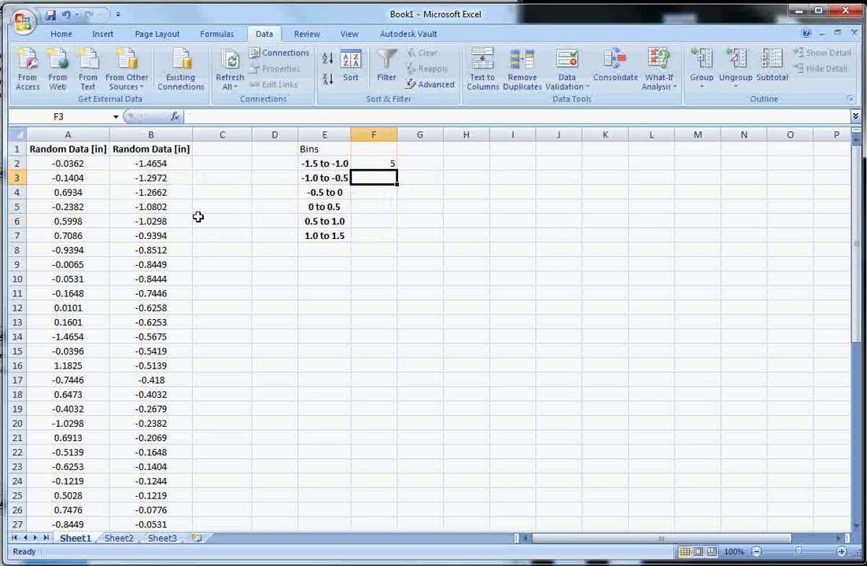
Count the sorted values between -1.0 and -0.5 in column B and enter 10 in cell F3
click(154, 236)
click(169, 251)
click(169, 265)
click(169, 279)
click(170, 293)
click(170, 308)
click(170, 323)
click(172, 337)
click(173, 352)
click(176, 367)
click(380, 175)
text(10)
key(Return)
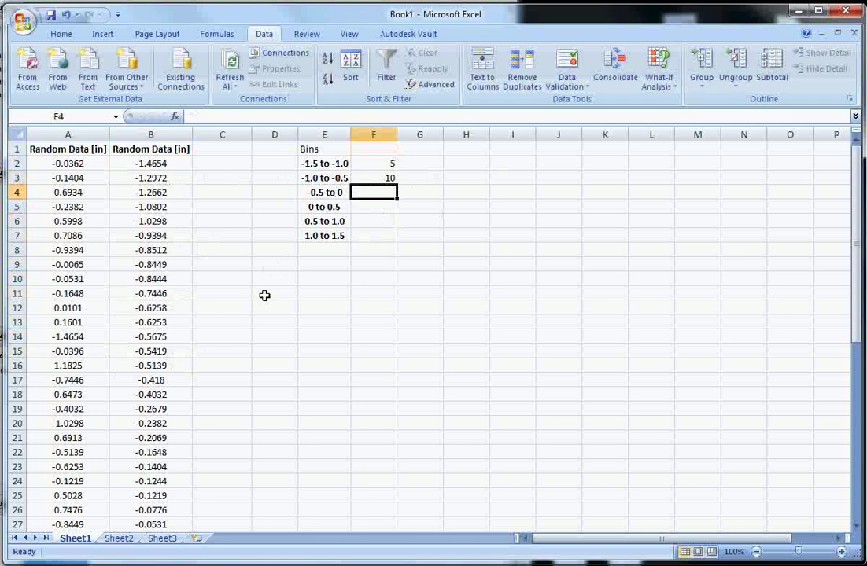
Select rows 17 to 31 to count the values between -0.5 and 0, and enter 15 in cell F4
click(170, 379)
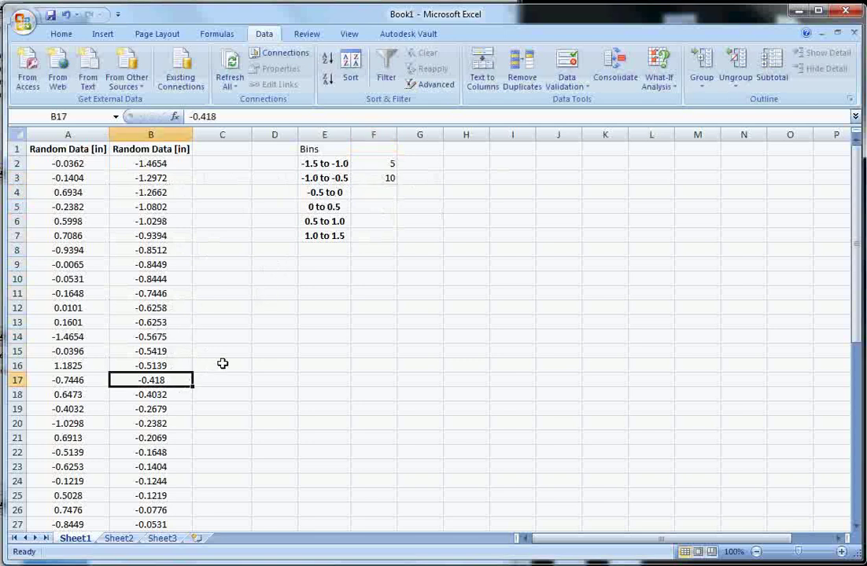
scroll(224, 363, down, 2)
scroll(212, 362, down, 2)
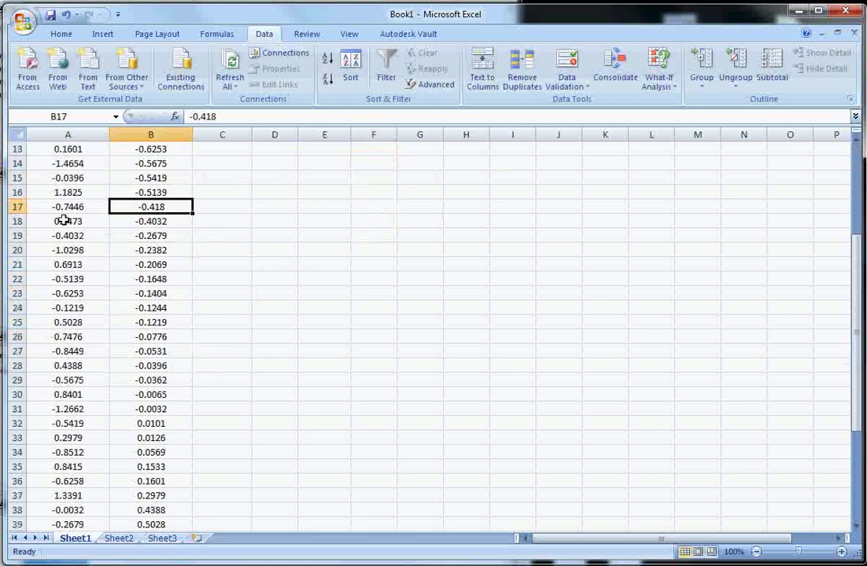
click(16, 207)
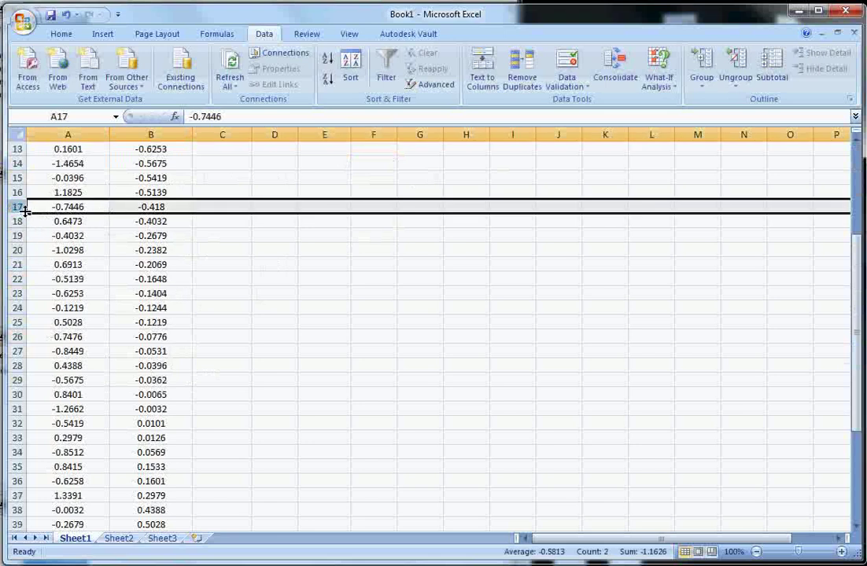
drag(16, 206, 16, 409)
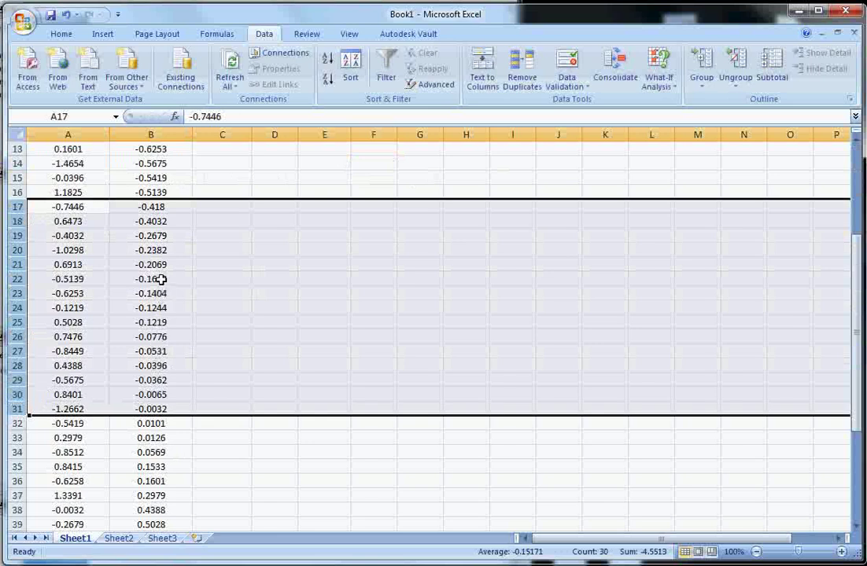
scroll(236, 211, up, 4)
click(378, 191)
text(15)
key(Return)
Select B32:B38 to count the values between 0 and 0.5, and enter the count in cell F5
scroll(292, 273, down, 9)
scroll(199, 263, up, 1)
click(158, 253)
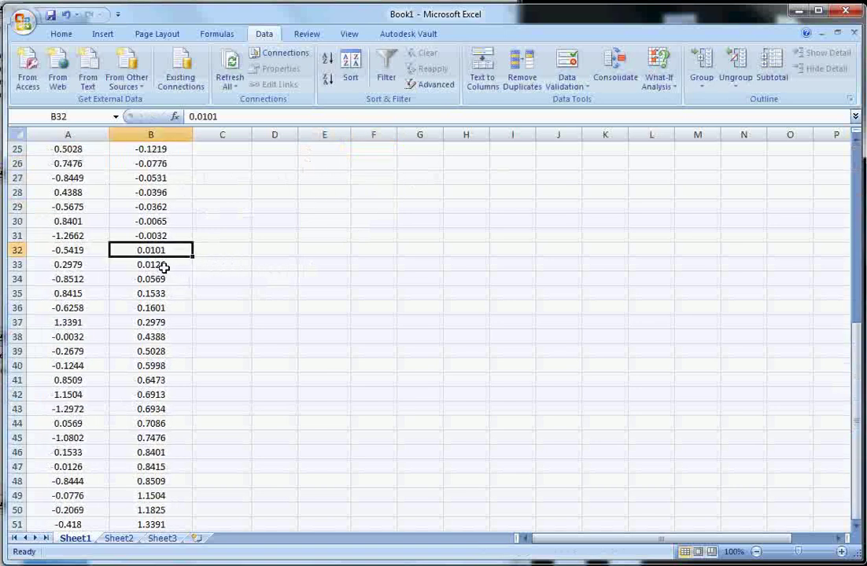
shift+click(173, 339)
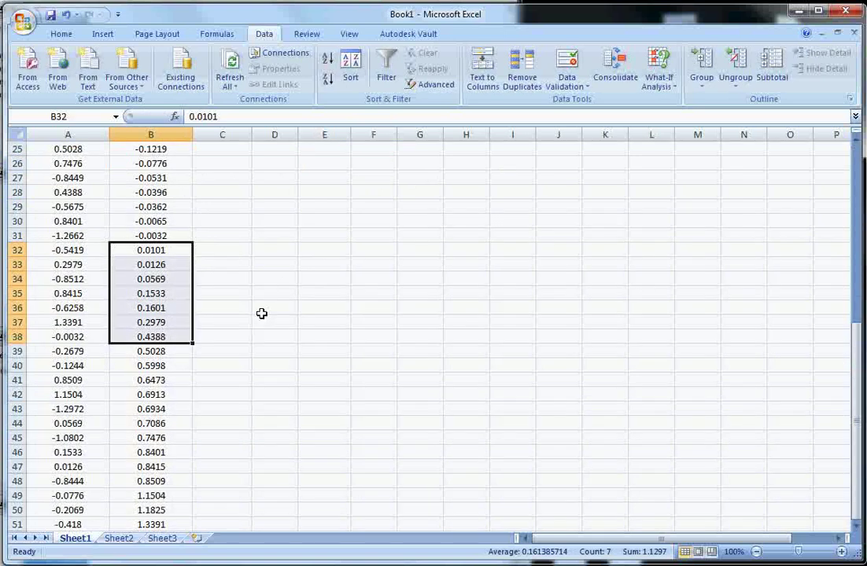
scroll(261, 314, up, 8)
click(394, 209)
key(Return)
Select B39:B48 to count the values between 0.5 and 1.0, and enter 12 in cell F6
scroll(171, 294, down, 8)
scroll(171, 294, down, 6)
scroll(168, 336, up, 5)
click(161, 308)
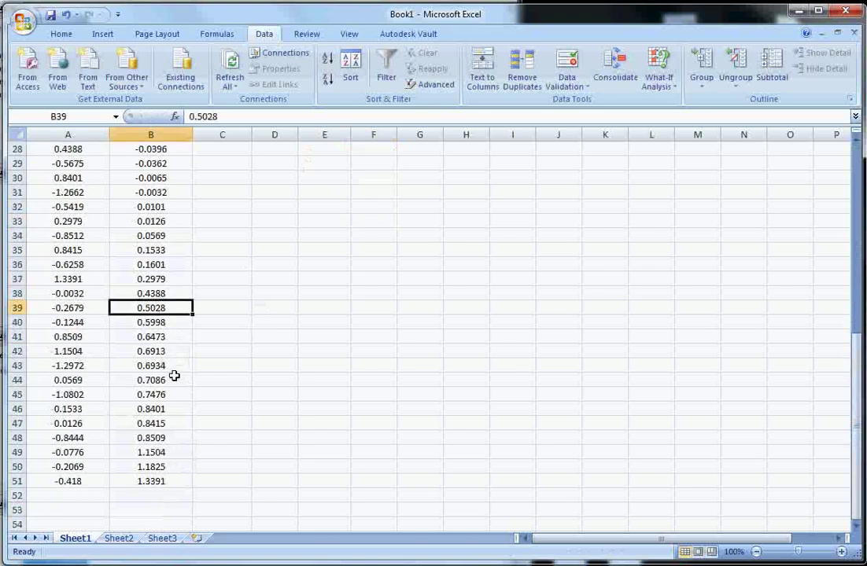
shift+click(169, 441)
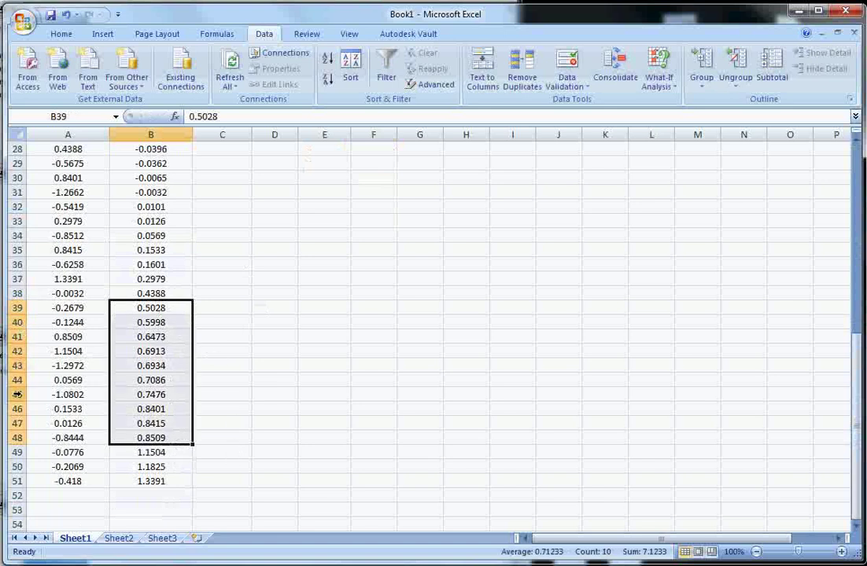
scroll(337, 245, up, 8)
click(366, 176)
text(12)
key(Return)
Select B49:B51 to count the sorted values between 1.0 and 1.5, and enter 3 in cell F7
scroll(281, 226, down, 11)
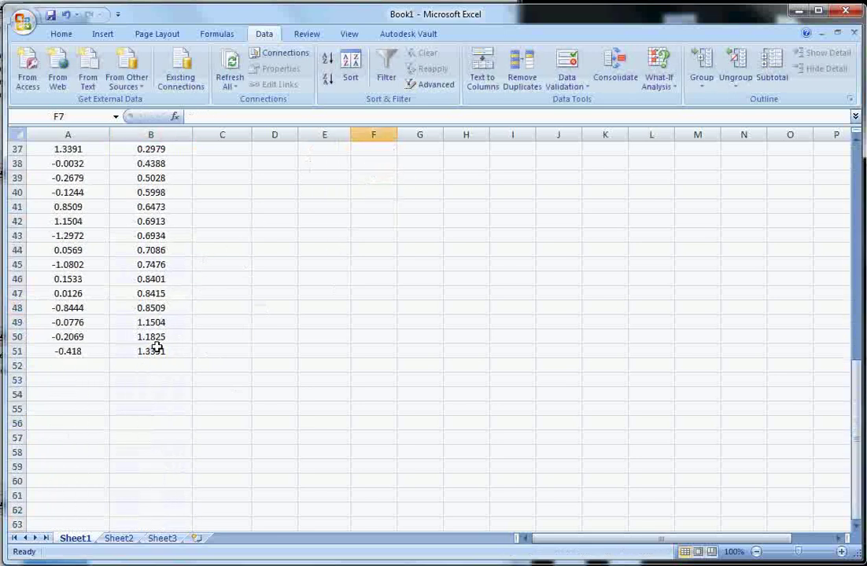
drag(164, 323, 162, 348)
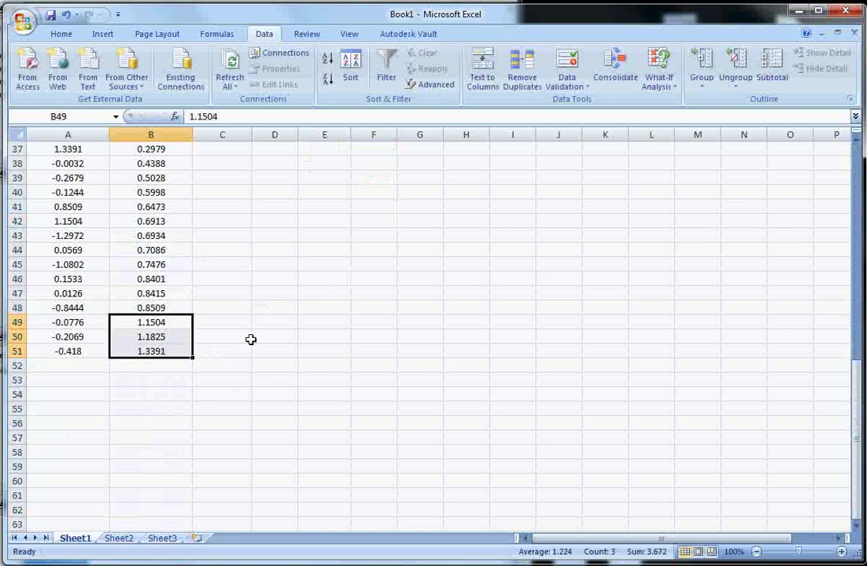
scroll(248, 340, up, 12)
click(383, 233)
text(3)
key(Return)
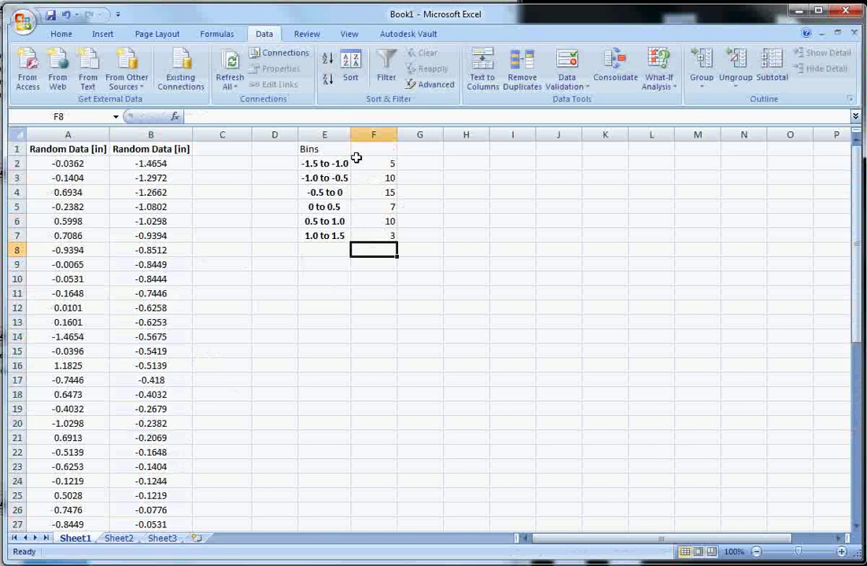
Insert a 2-D clustered column chart from the bin labels and counts in E2:F7
drag(348, 160, 370, 236)
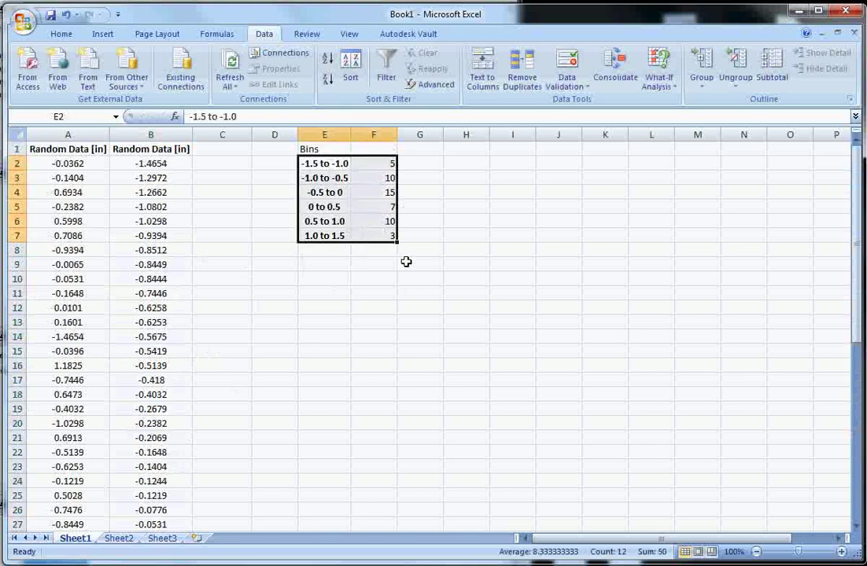
click(334, 160)
drag(335, 160, 334, 241)
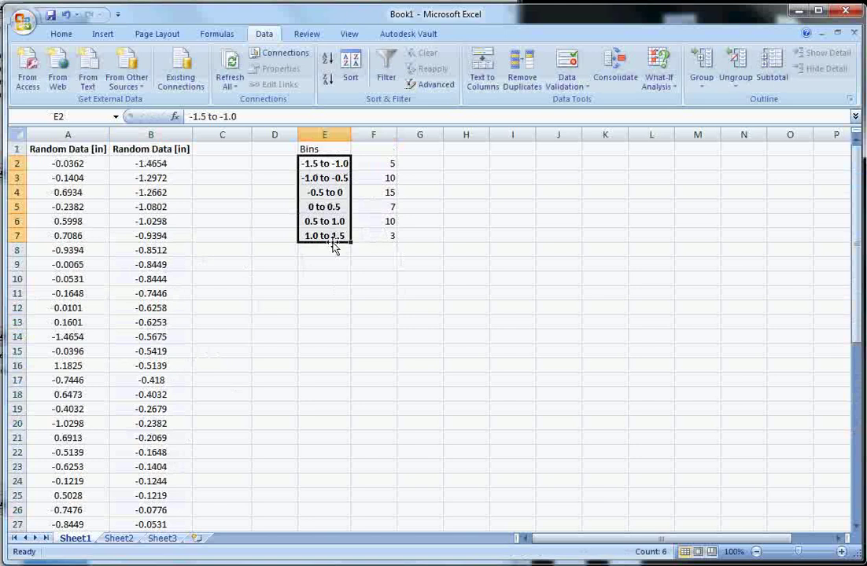
click(380, 163)
drag(376, 165, 379, 235)
drag(330, 164, 362, 231)
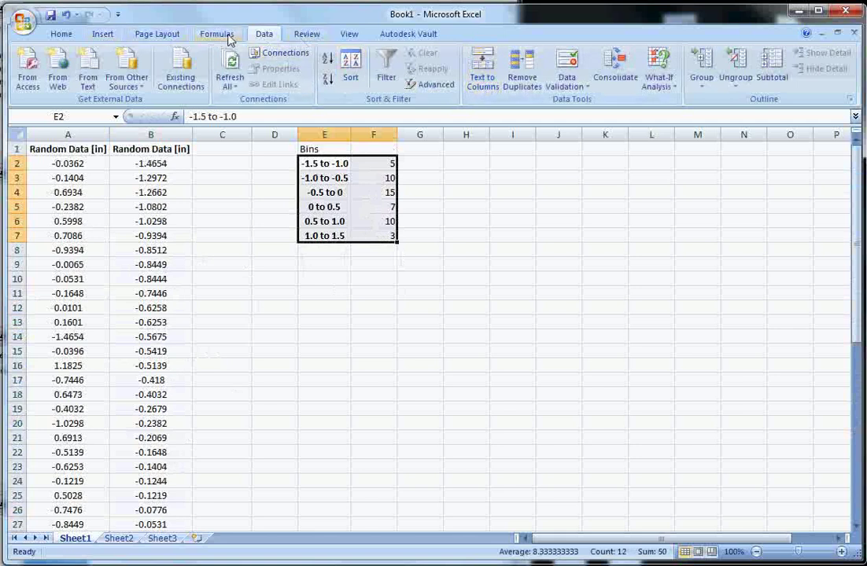
click(105, 34)
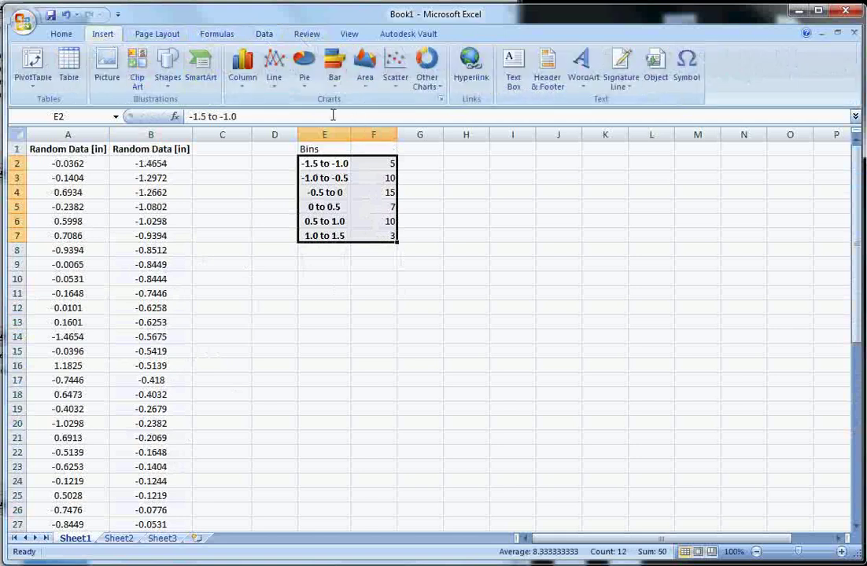
click(252, 90)
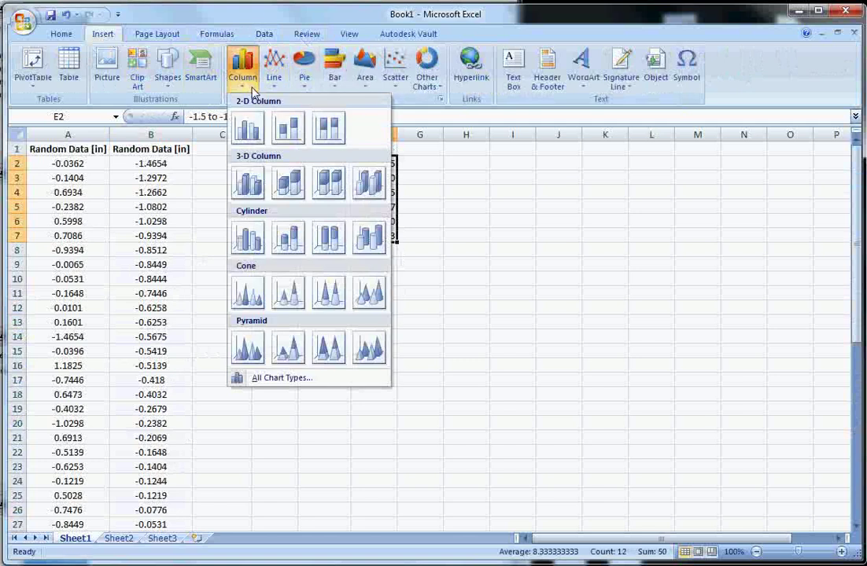
click(243, 83)
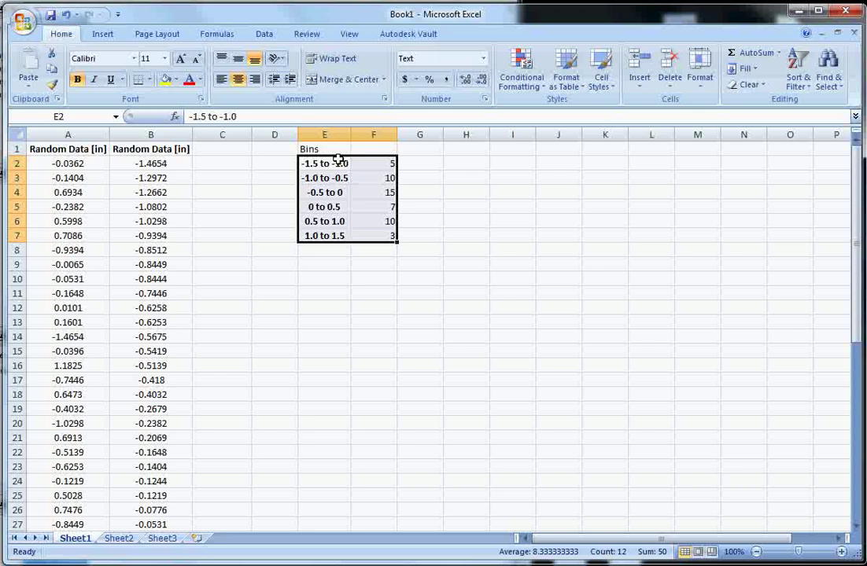
click(105, 34)
click(242, 64)
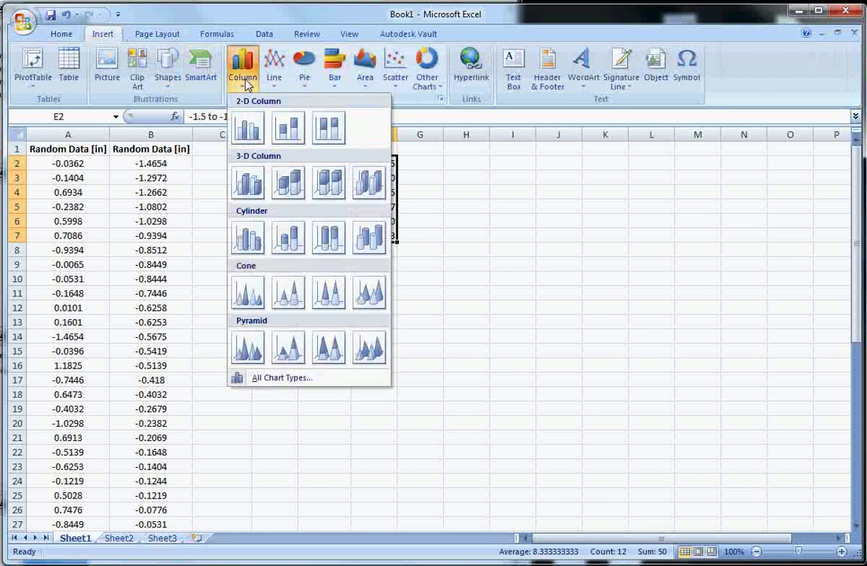
click(258, 135)
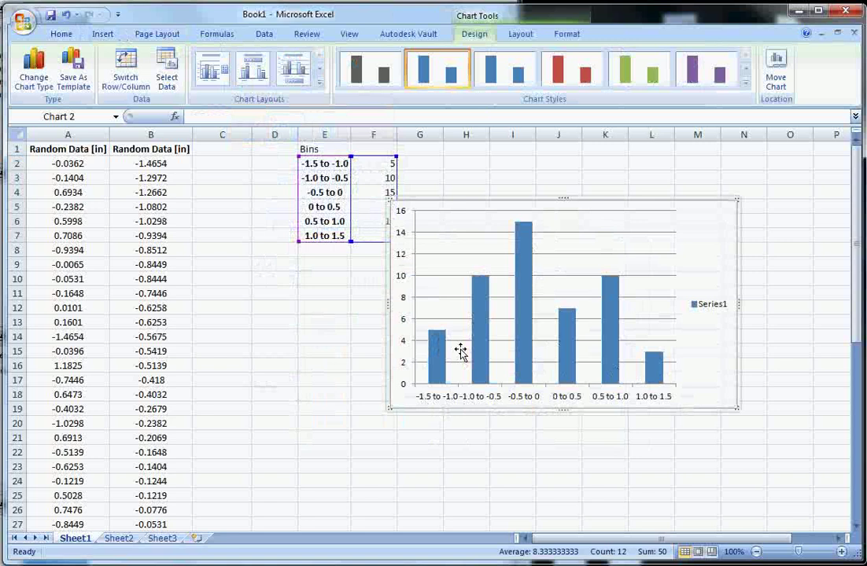
Set the chart series' gap width to 0% so the columns touch, and delete the Series1 legend
click(521, 334)
right_click(524, 336)
click(527, 291)
right_click(525, 293)
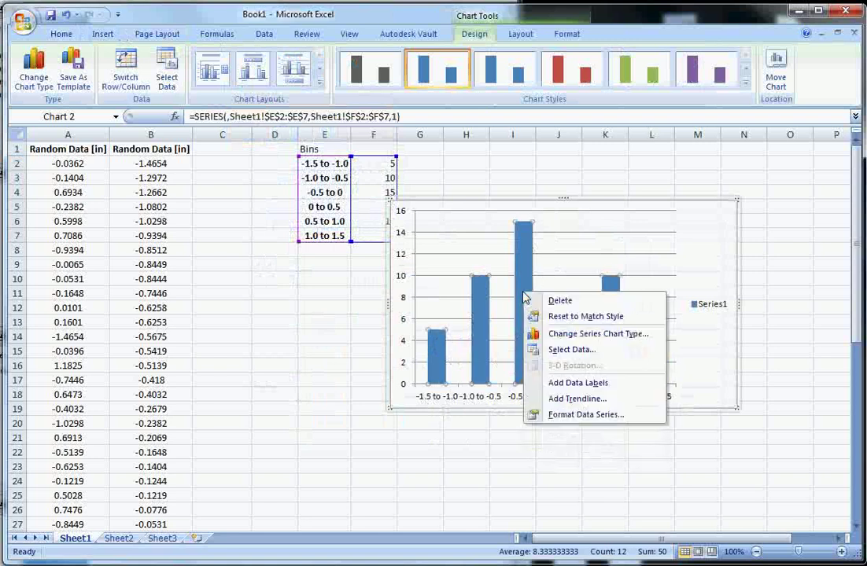
click(582, 415)
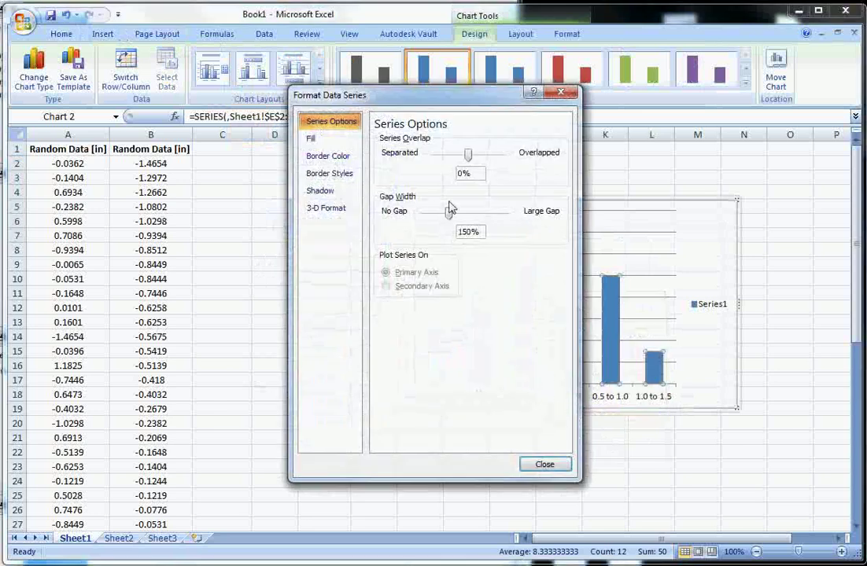
drag(446, 215, 423, 215)
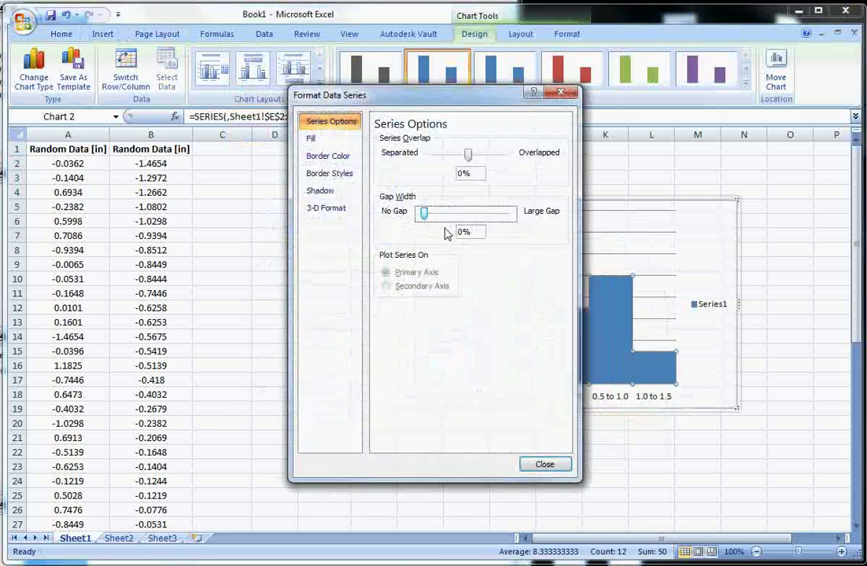
click(551, 463)
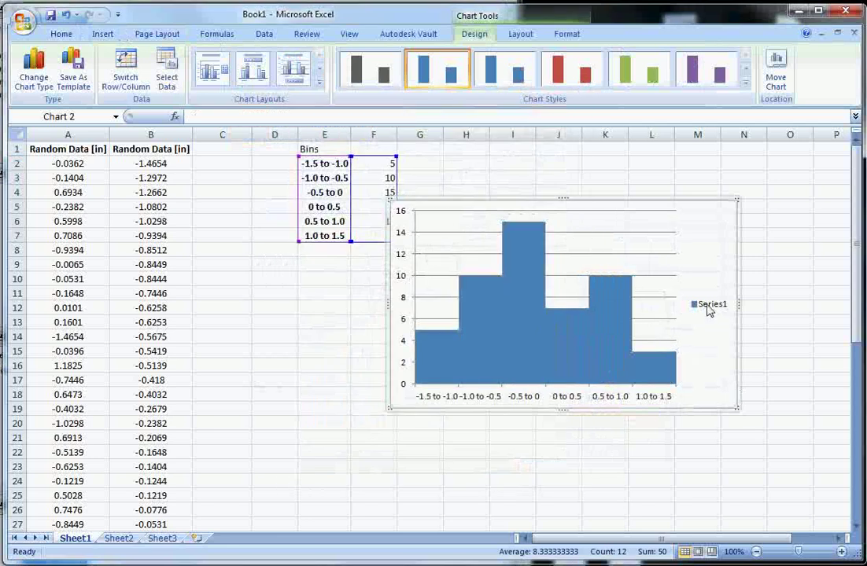
click(708, 307)
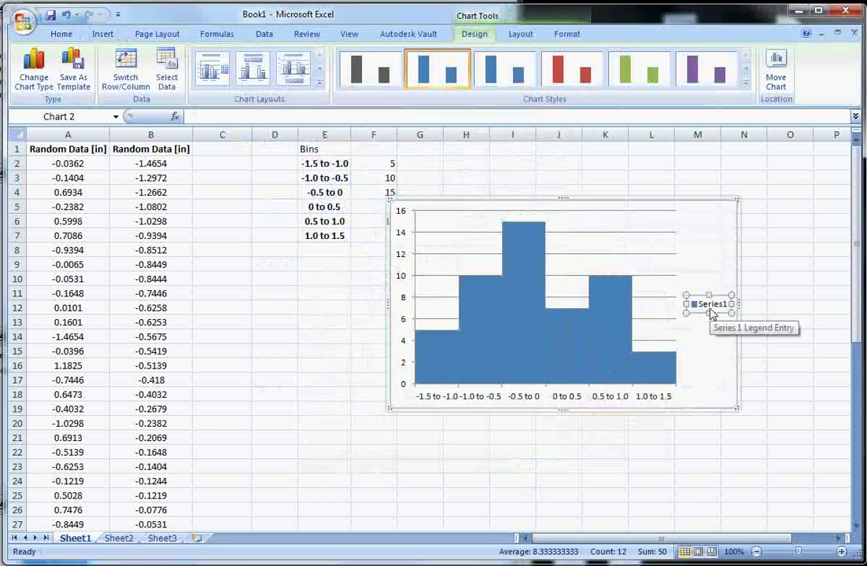
key(Delete)
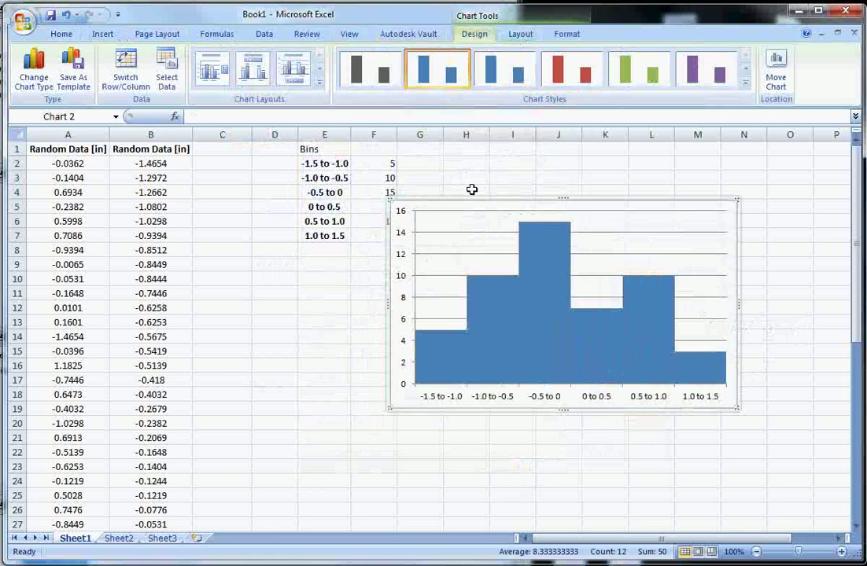
Add a title below the chart's horizontal axis reading "Measurement [in]"
click(519, 35)
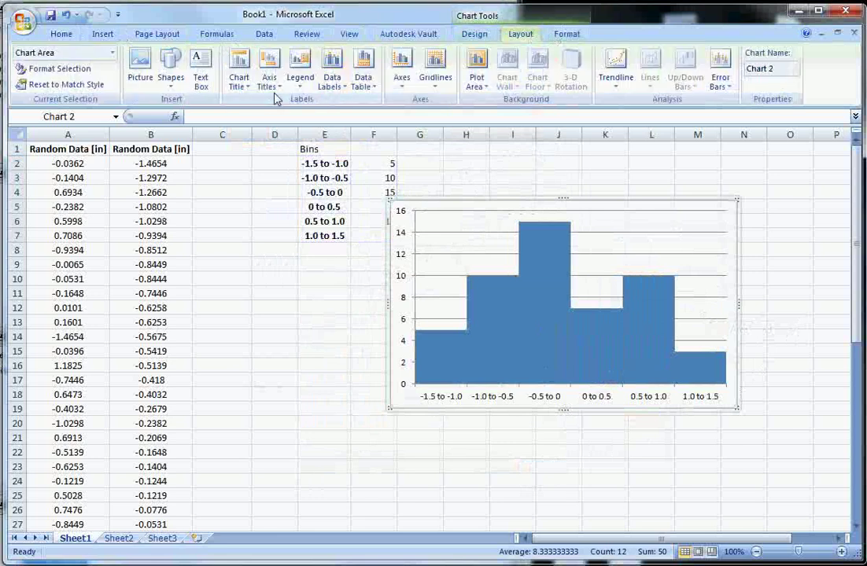
click(269, 69)
mouse_move(313, 108)
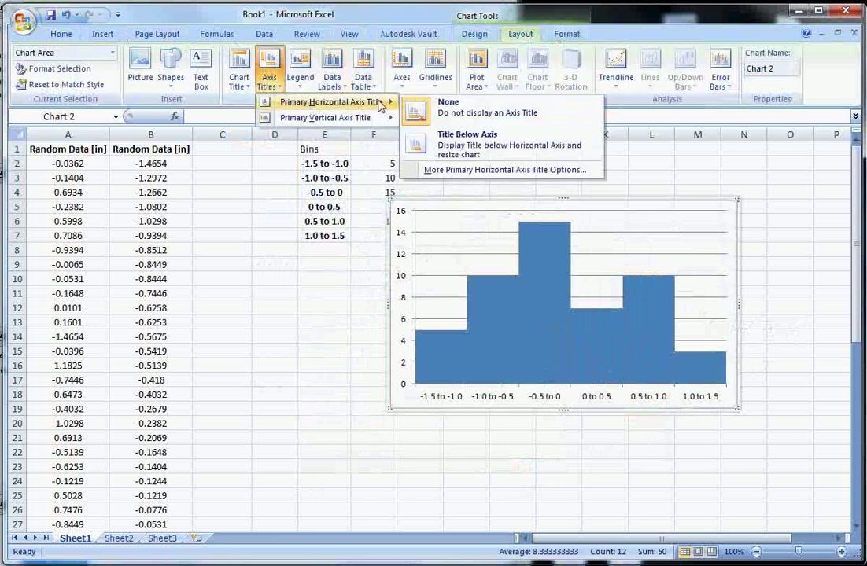
click(488, 158)
drag(585, 389, 442, 385)
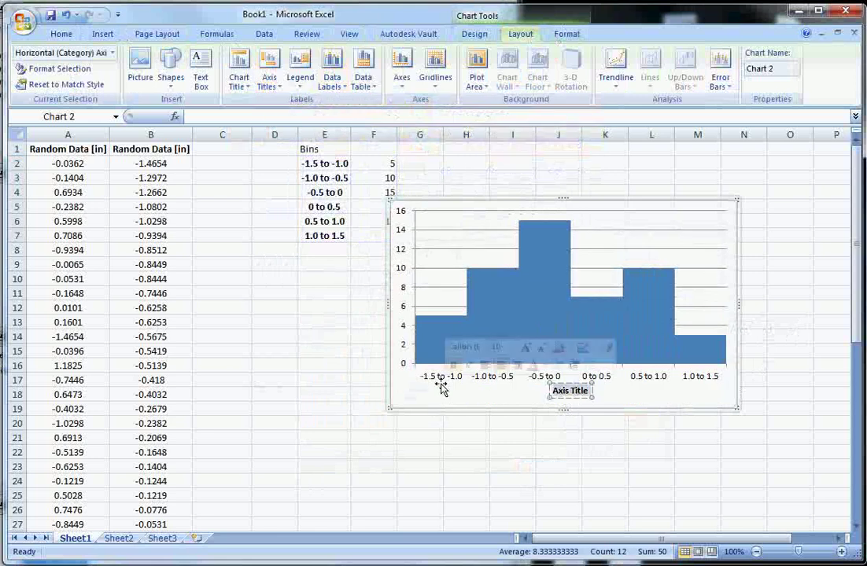
text(Measureme)
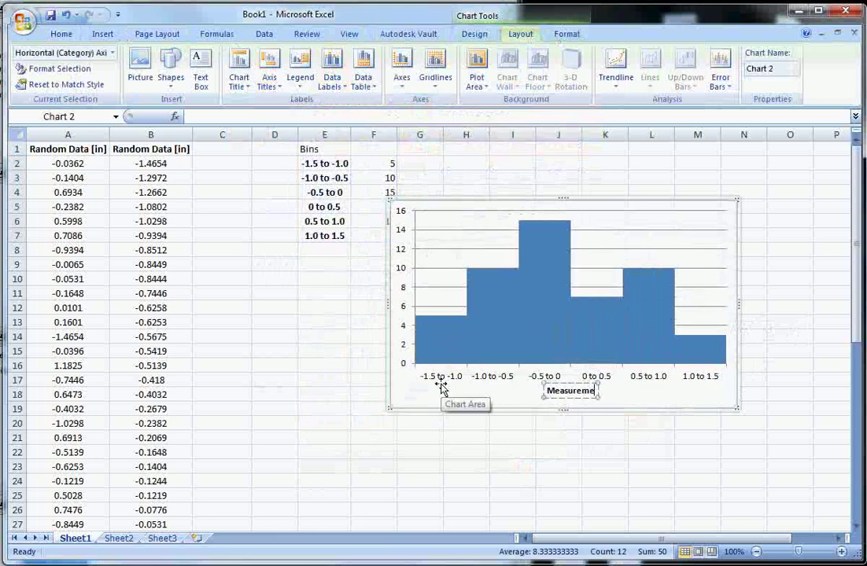
text(nt [in])
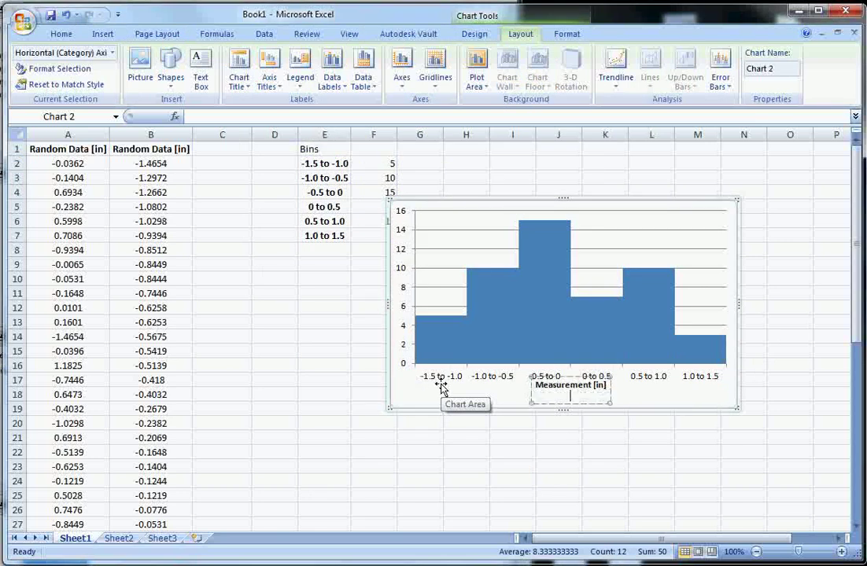
click(442, 387)
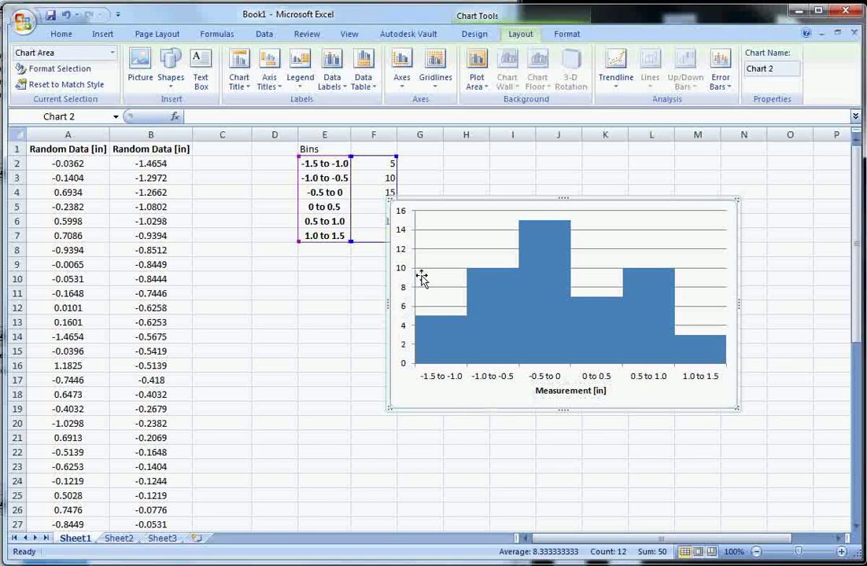
Add a rotated title to the chart's vertical axis reading "No. of Measurements"
click(403, 89)
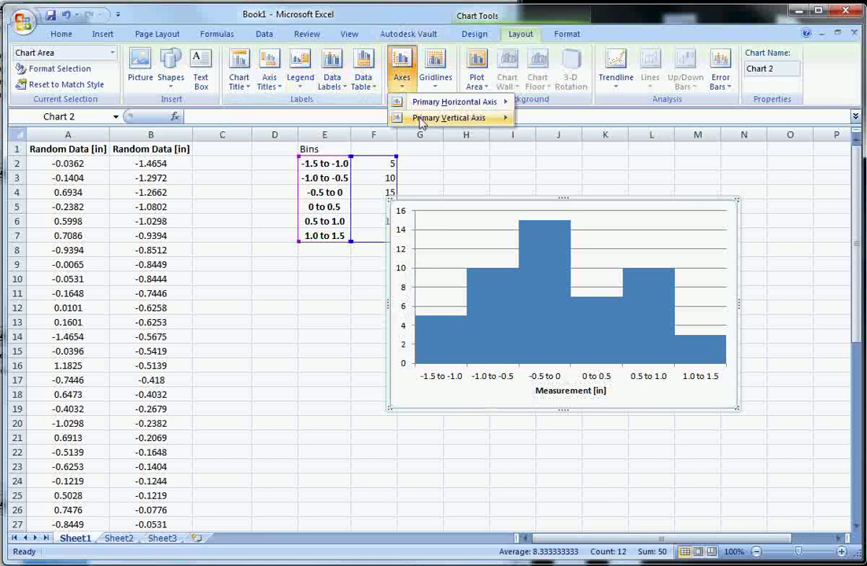
mouse_move(444, 117)
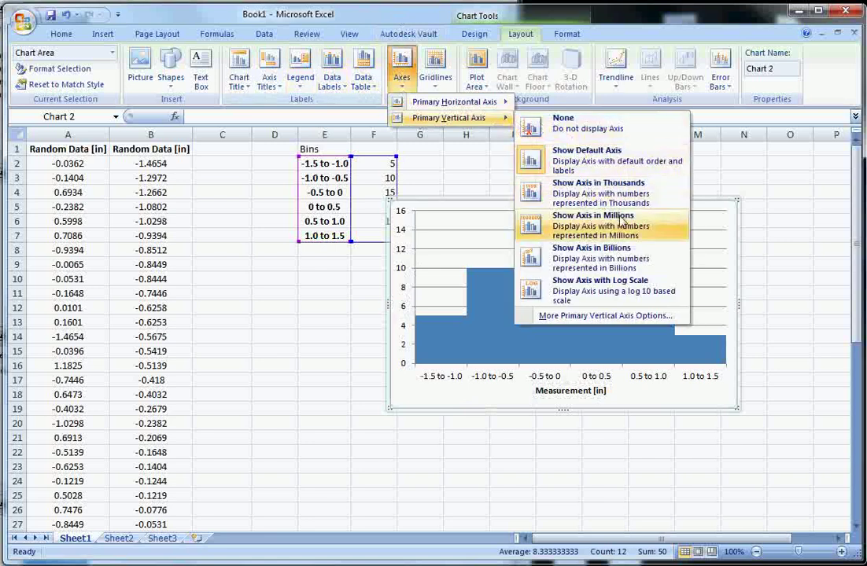
click(280, 96)
click(281, 96)
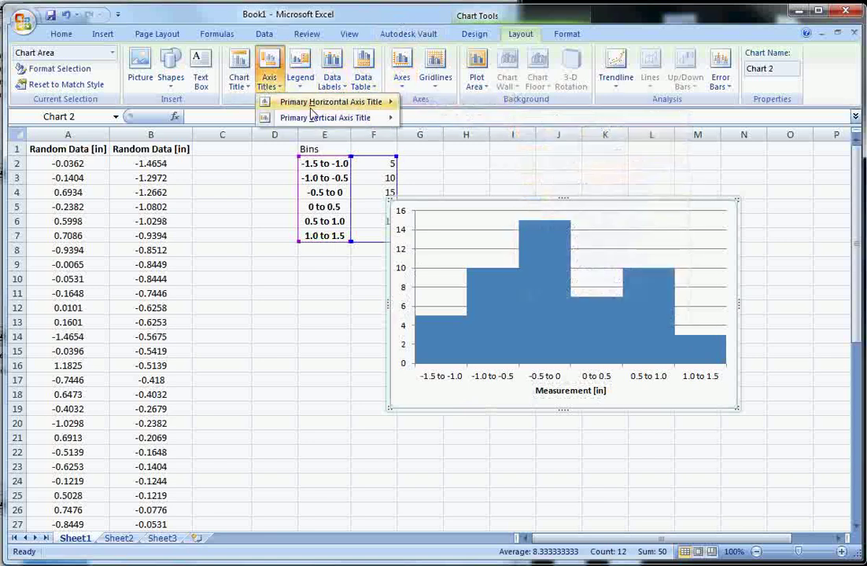
mouse_move(322, 122)
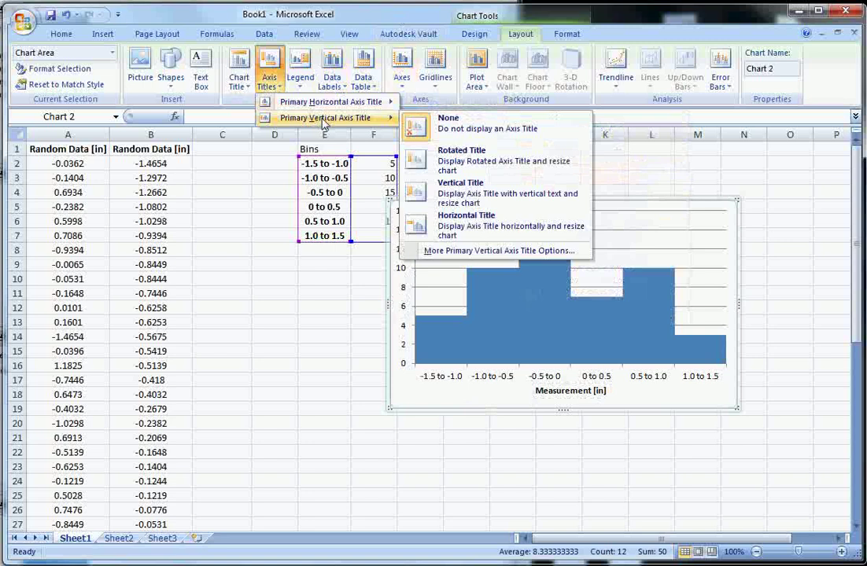
click(462, 165)
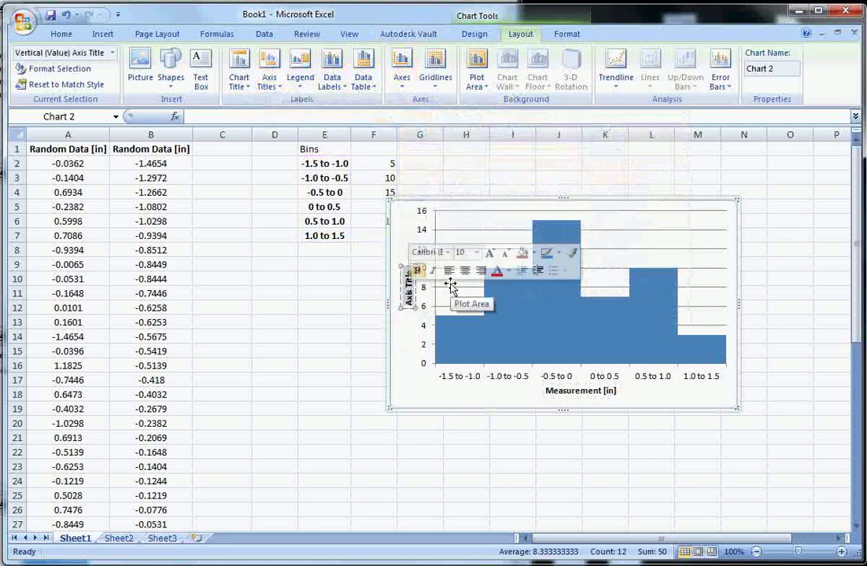
text(No. of Measurements)
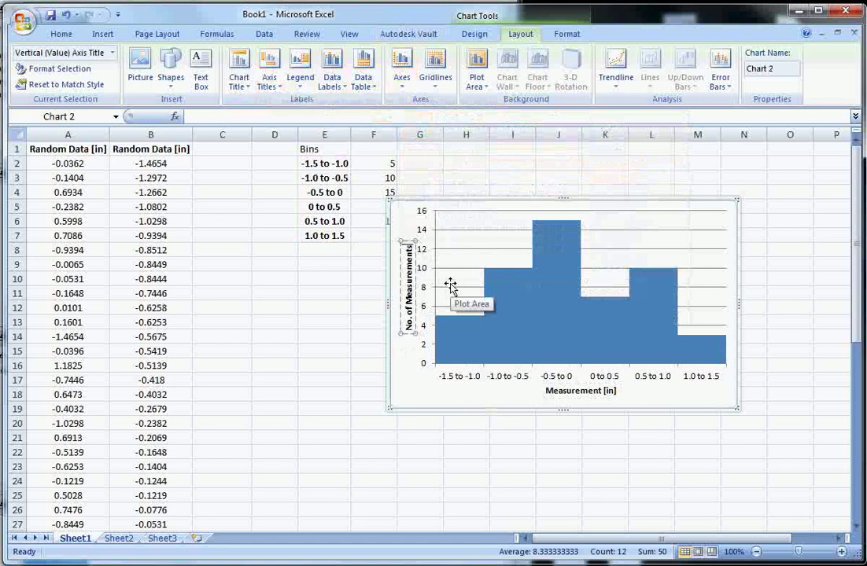
click(404, 219)
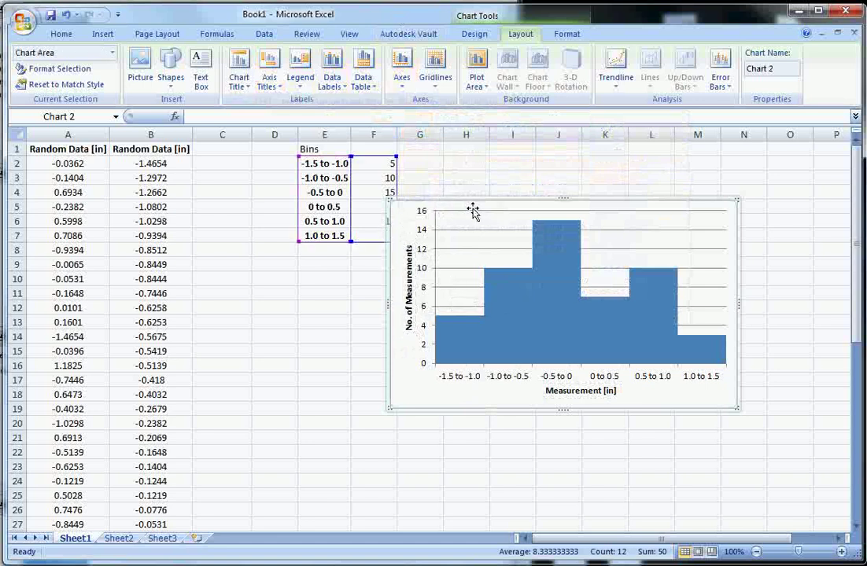